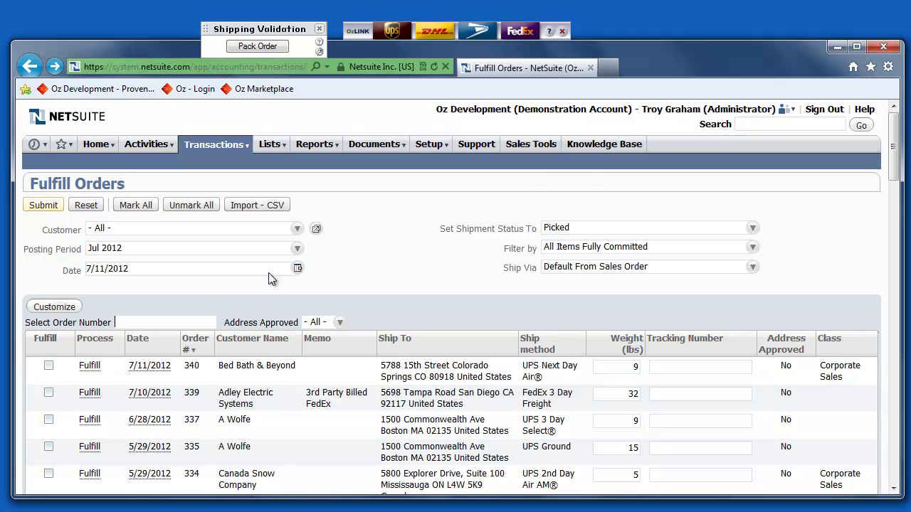
Step: Fulfill Bed Bath & Beyond order 340 and open OzLINK Pack Order verification
click(89, 368)
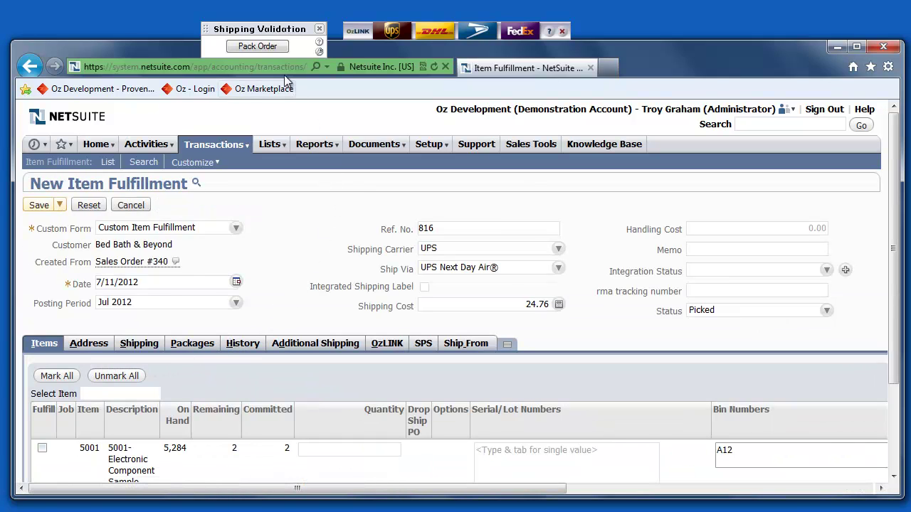
click(263, 47)
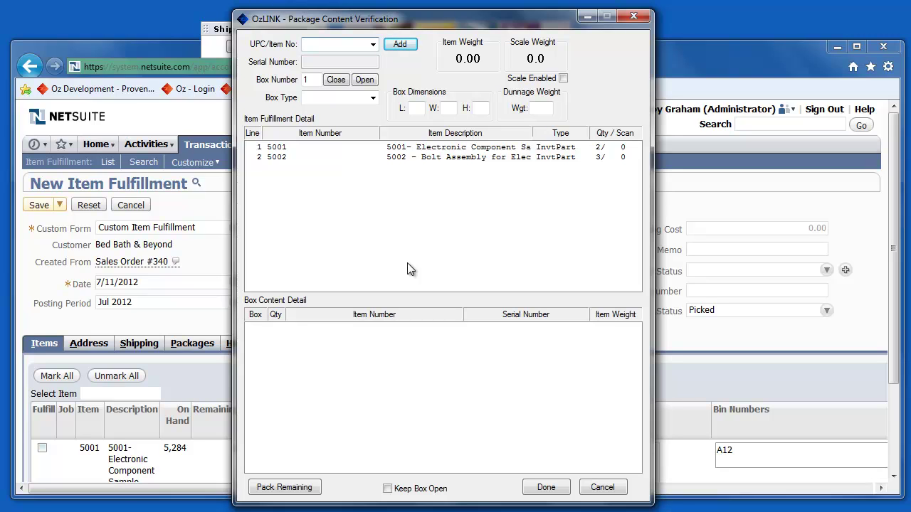
Step: Scan items 5001 and 5002 into box 1
text(5001)
key(Return)
text(5)
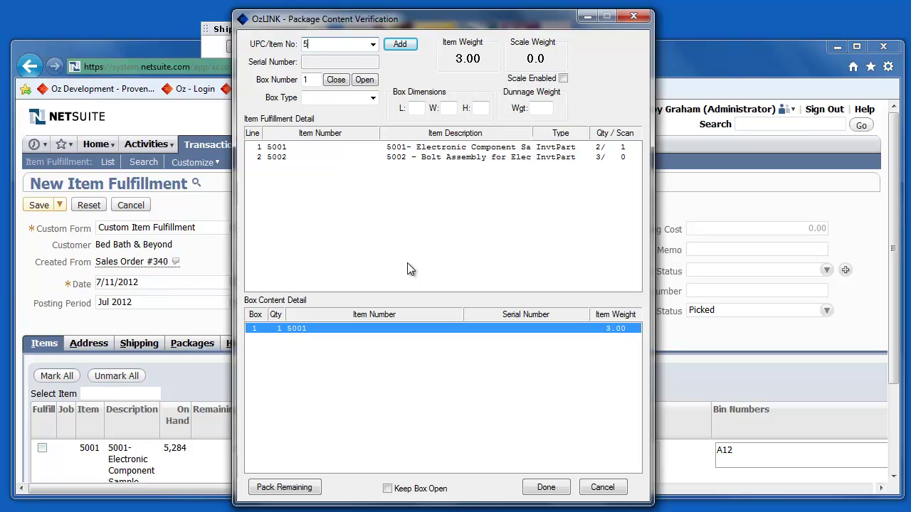
text(002)
key(Return)
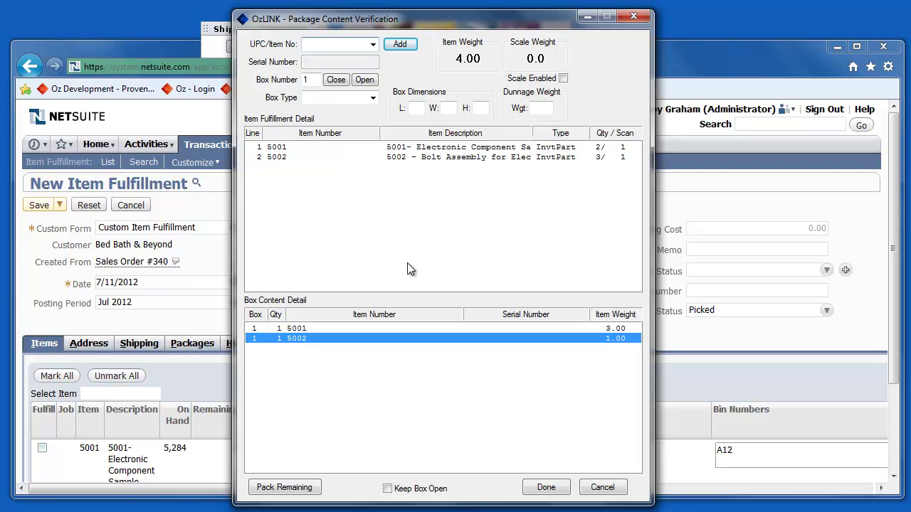
Step: Close box 1 as box type 2 and scan item 5001 into box 2
click(372, 98)
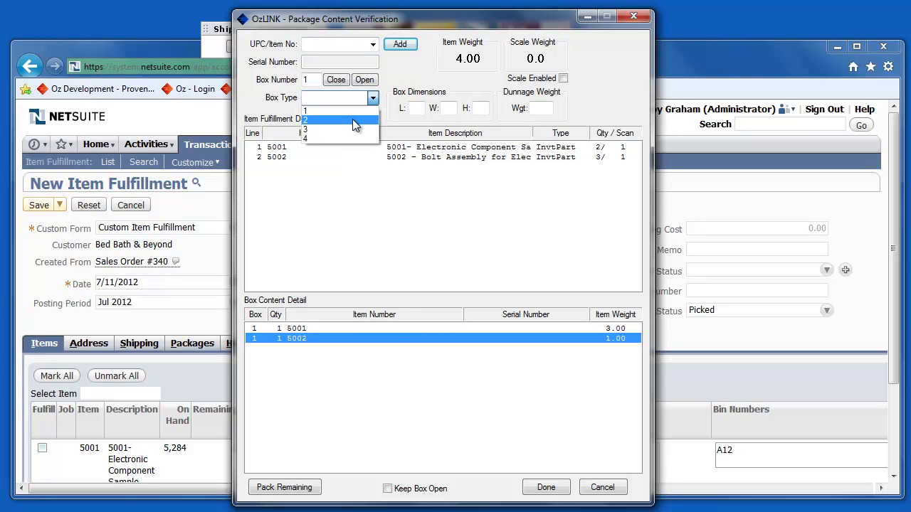
click(352, 119)
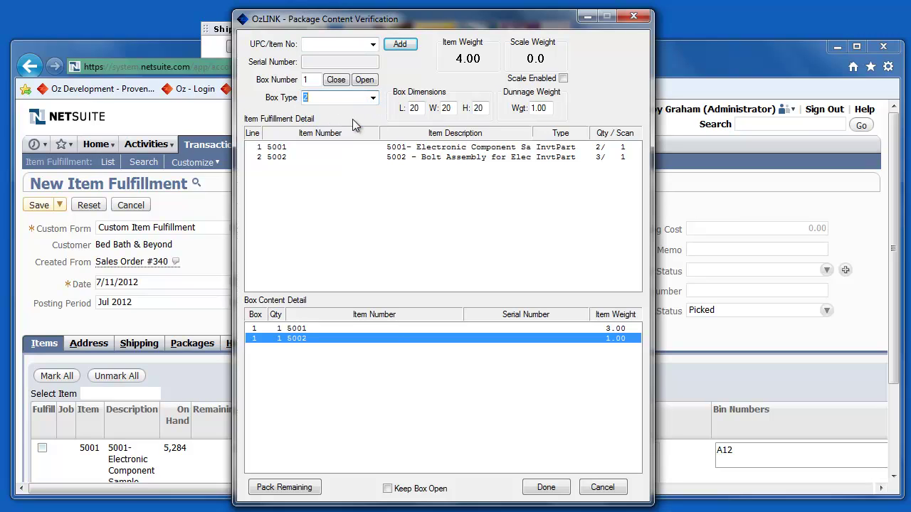
click(337, 80)
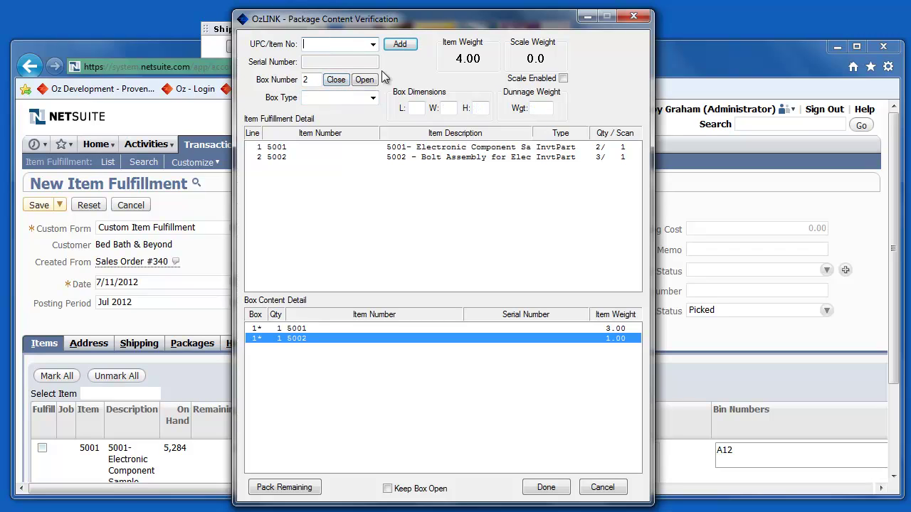
text(5001)
key(Return)
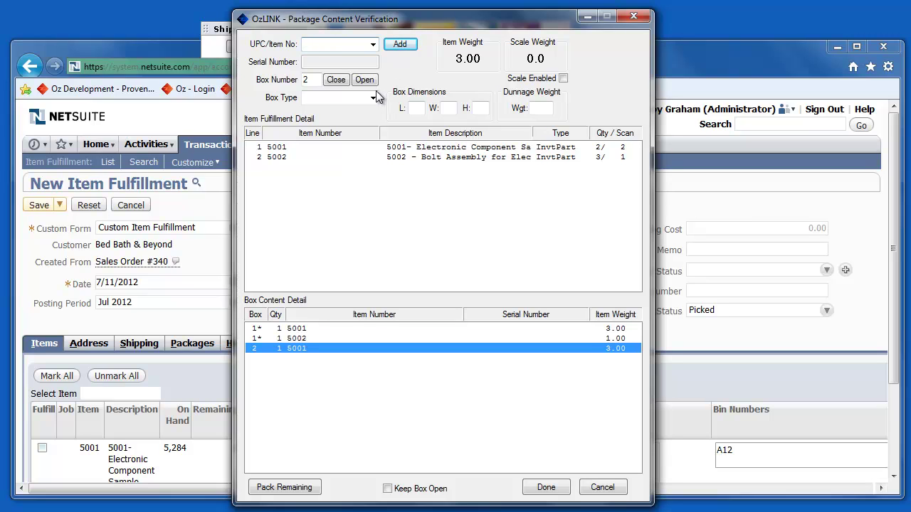
Step: Close box 2 as box type 1
click(373, 97)
click(339, 108)
click(337, 78)
Step: Scan two of item 5002 into box 3, dismissing the not-on-order error for 5006
click(336, 44)
text(5002)
key(Return)
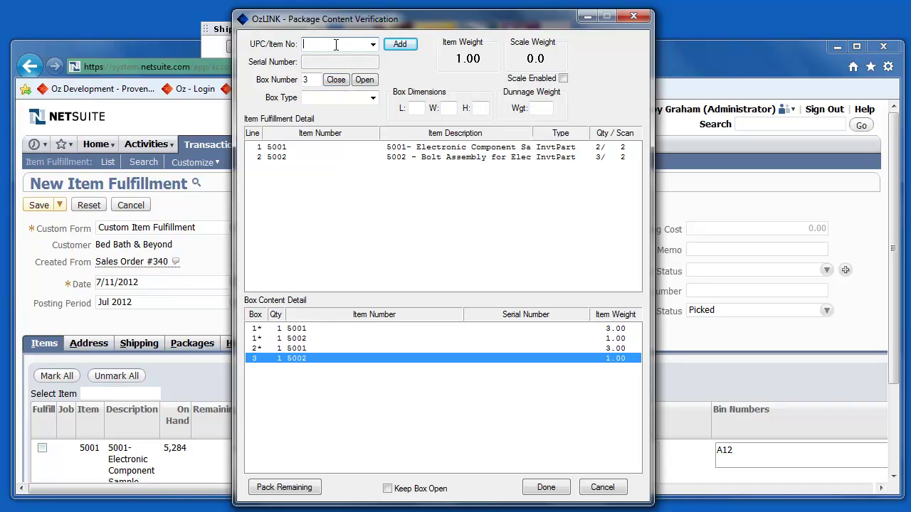
text(5006)
key(Return)
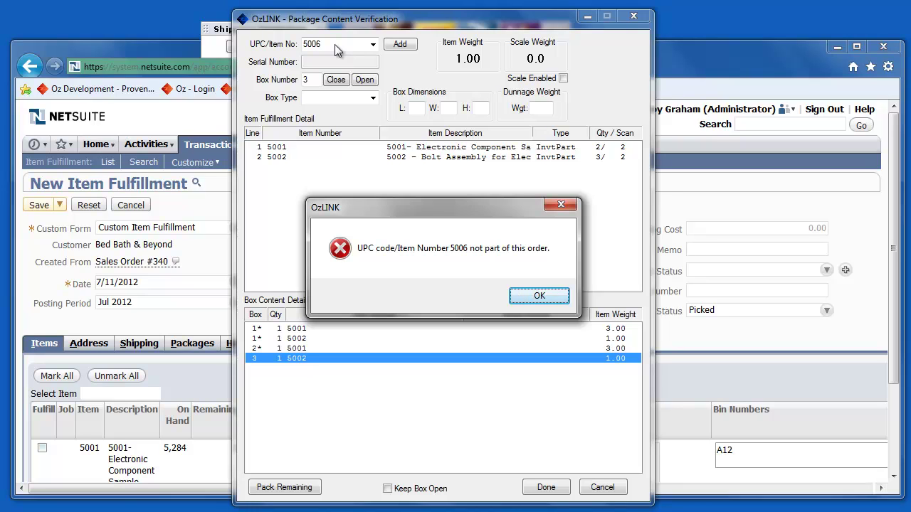
key(Return)
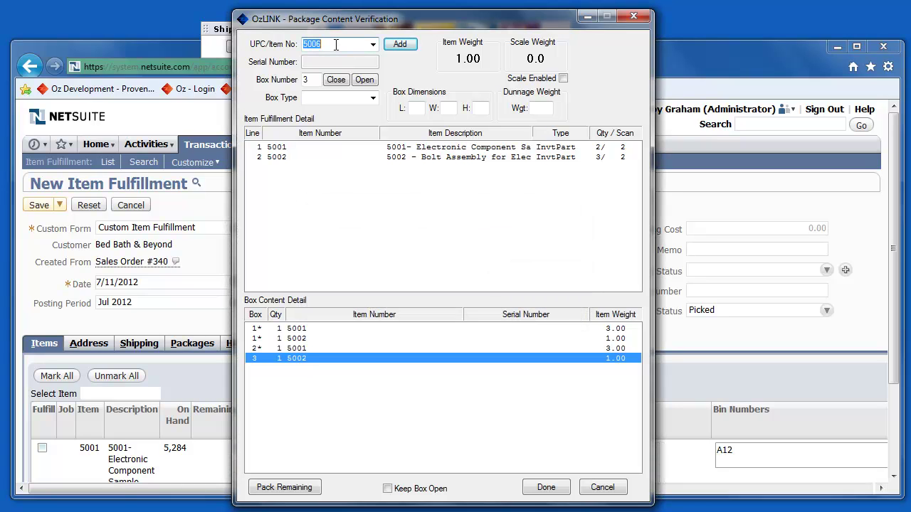
text(5002)
key(Return)
Step: Close box 3 as box type 1
click(373, 98)
click(328, 107)
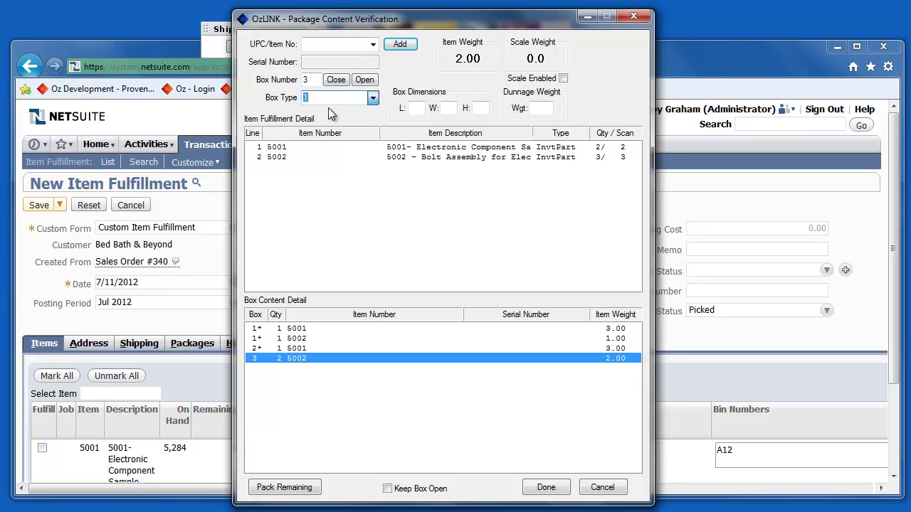
click(337, 80)
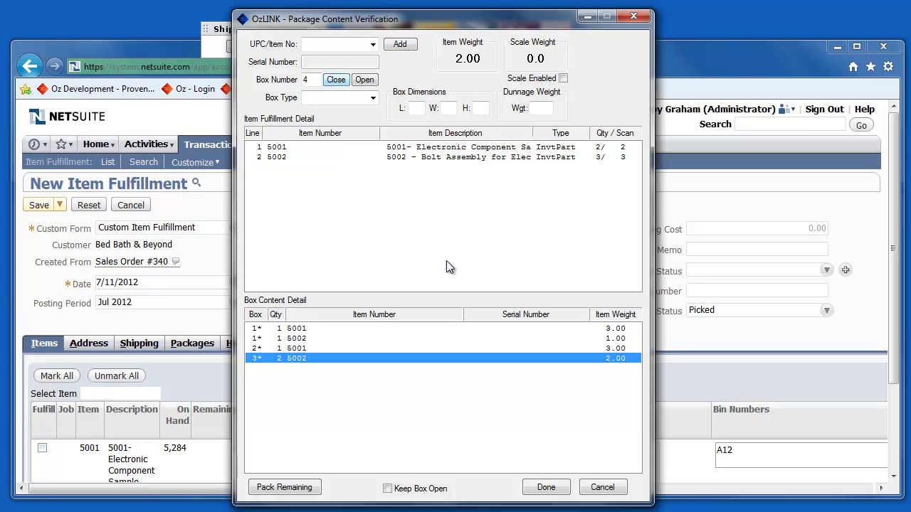
Step: Finish OzLINK verification so Item Fulfillment 816 saves as Packed
click(546, 487)
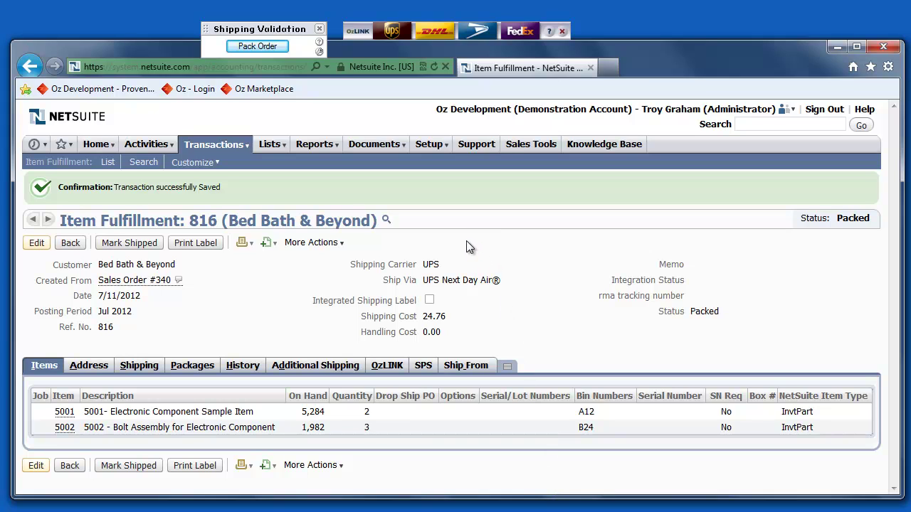
Step: Send the fulfillment to UPS WorldShip and process the 3-package Next Day Air shipment
click(393, 33)
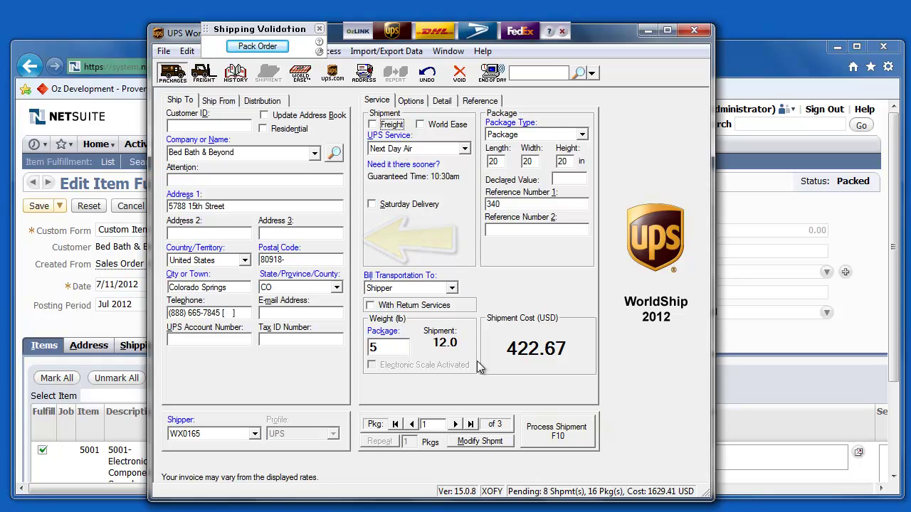
key(F10)
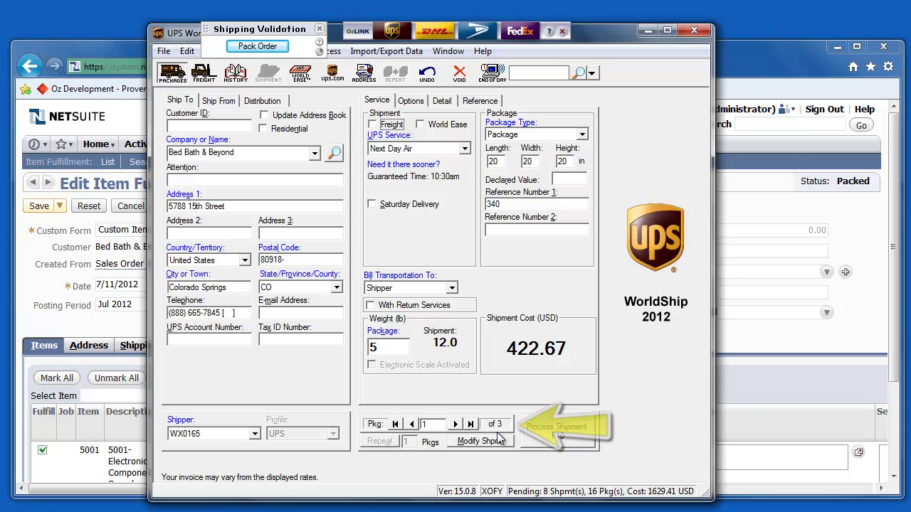
click(552, 436)
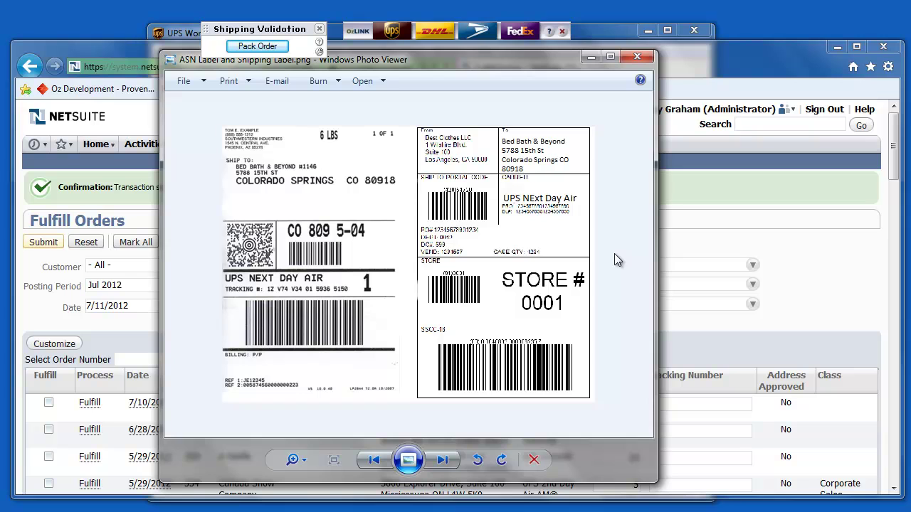
Step: Close the ASN and shipping label image in Windows Photo Viewer
click(591, 56)
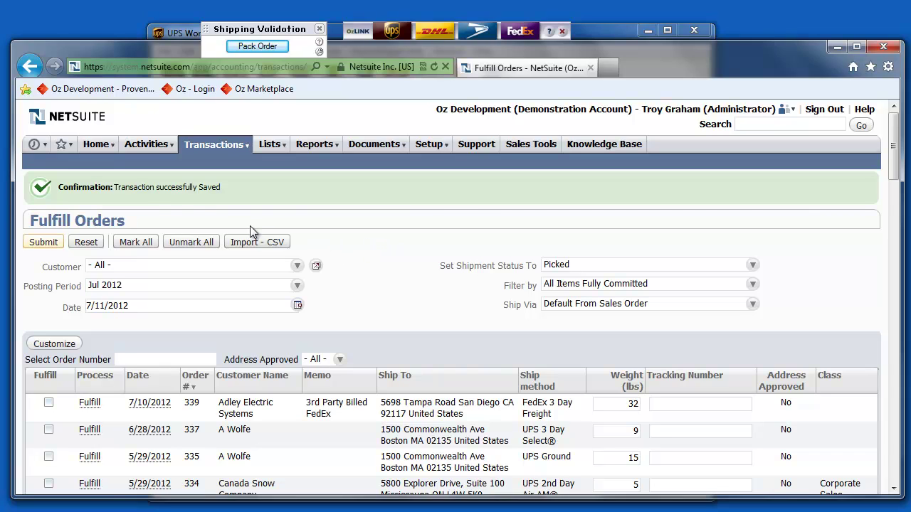
Step: Reopen Item Fulfillment 816 from Recent Records and view its SPS package tracking details
mouse_move(34, 144)
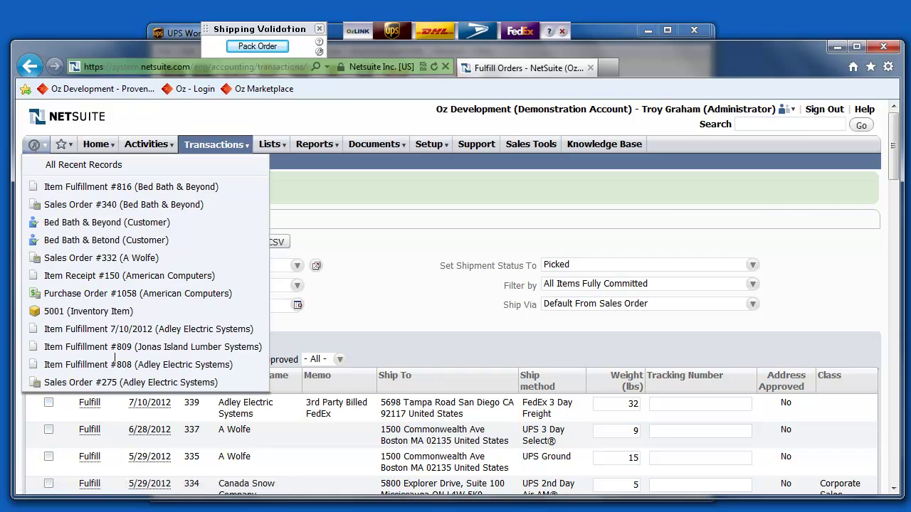
click(50, 187)
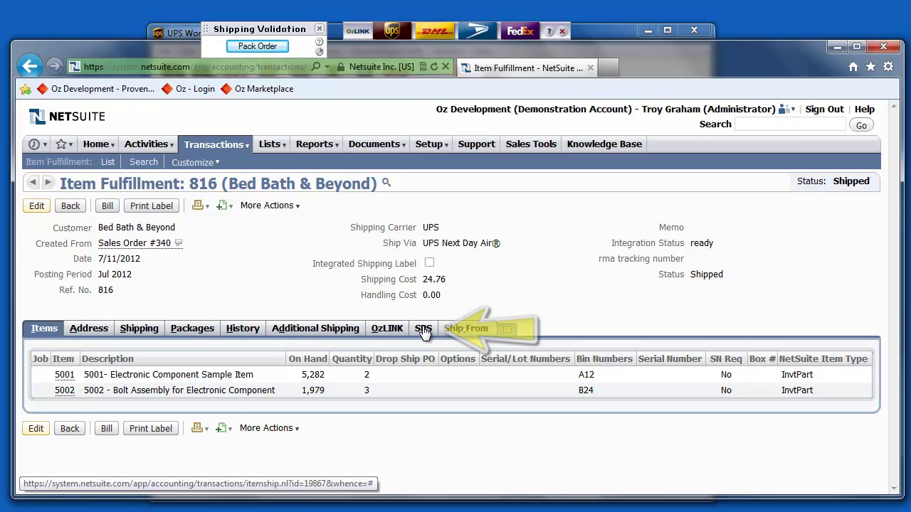
click(424, 330)
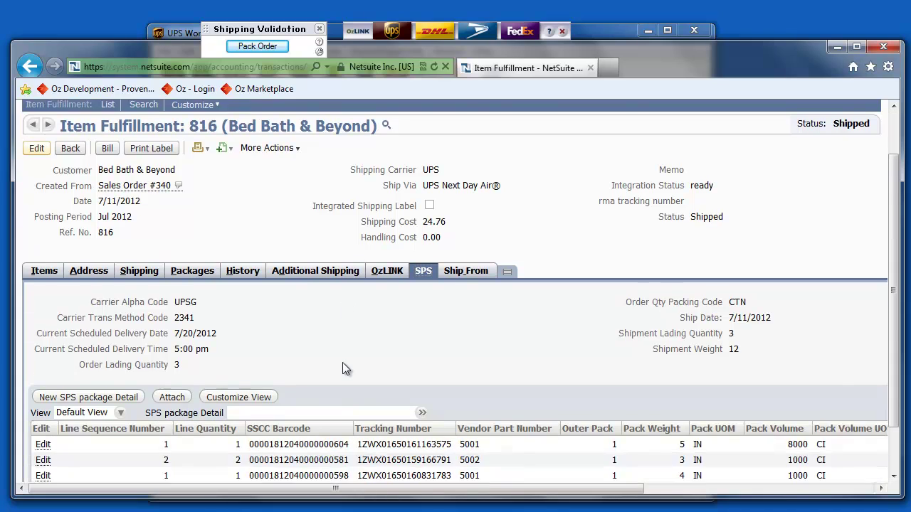